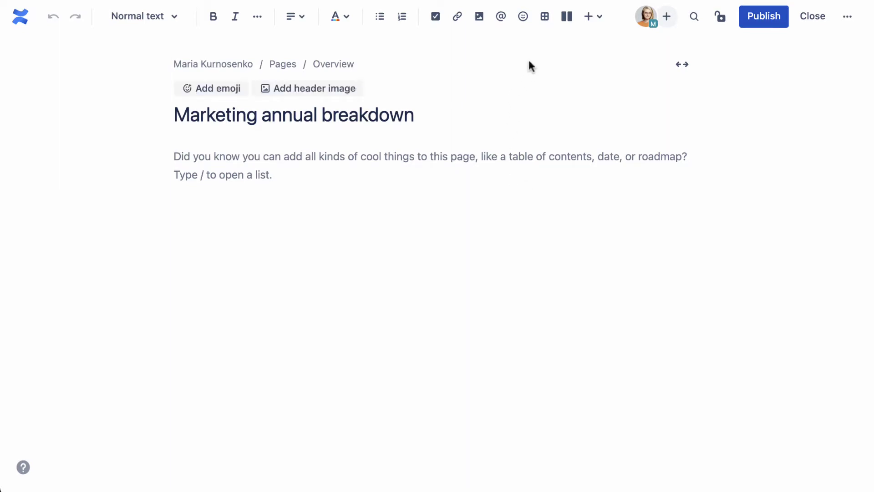
- Insert a table and add two extra columns and two extra rows
{"action": "left_click", "coordinate": [547, 26]}
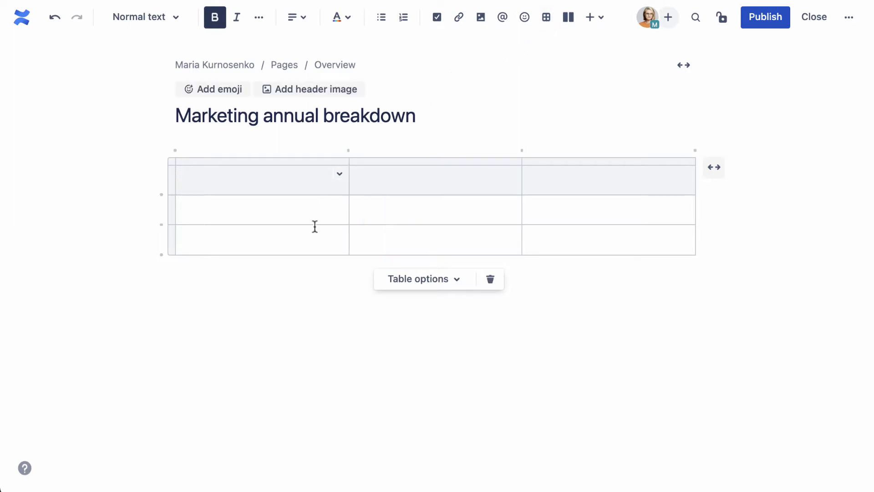
{"action": "left_click", "coordinate": [349, 149]}
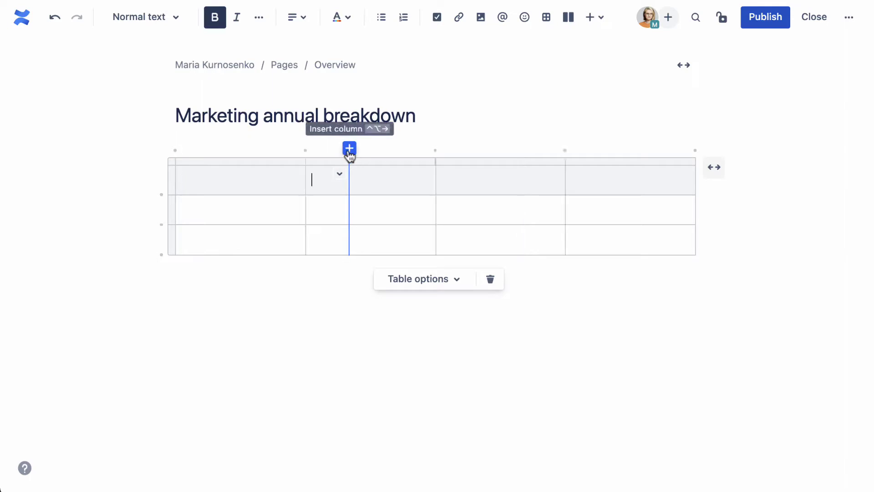
{"action": "left_click", "coordinate": [306, 148]}
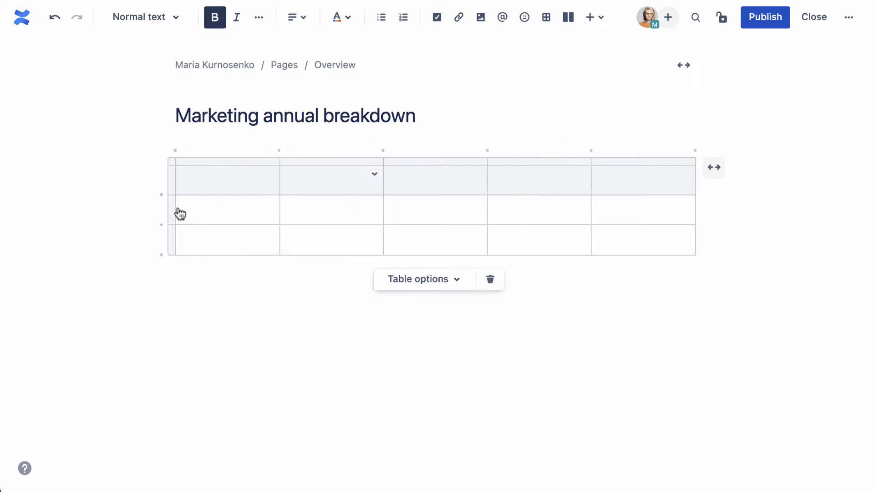
{"action": "left_click", "coordinate": [158, 224]}
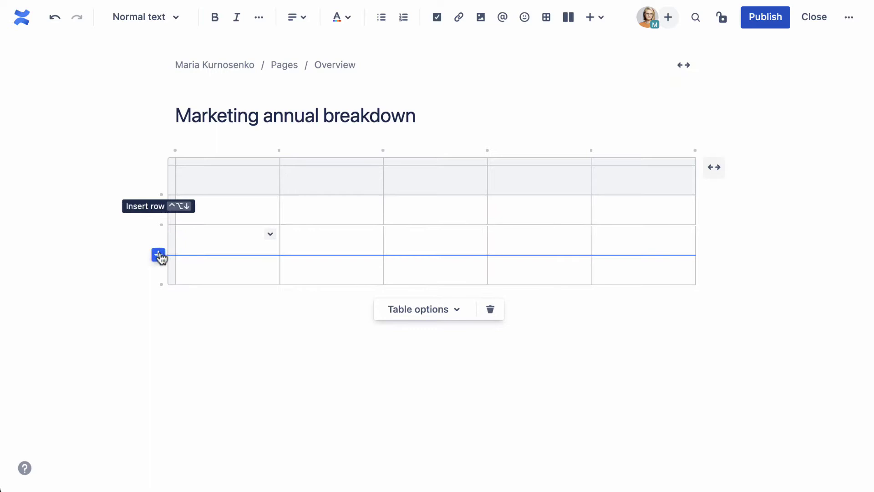
{"action": "left_click", "coordinate": [157, 256]}
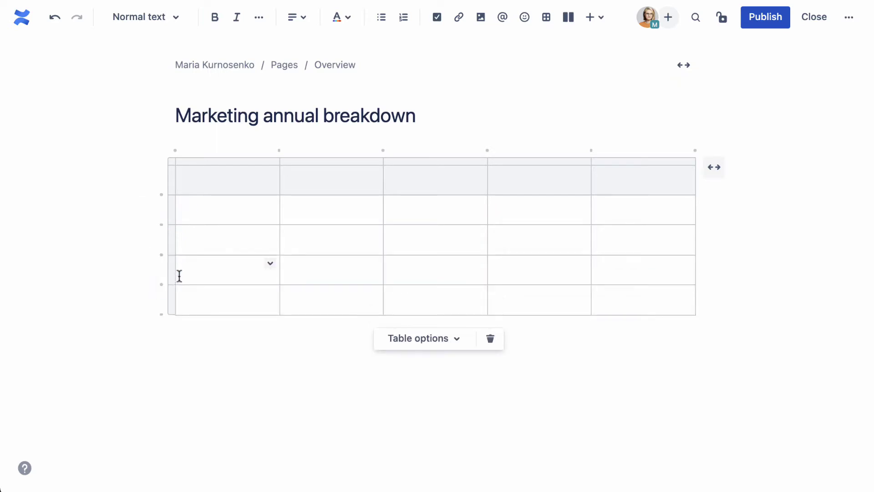
- Delete the table's top row and its second column
{"action": "left_click", "coordinate": [170, 181]}
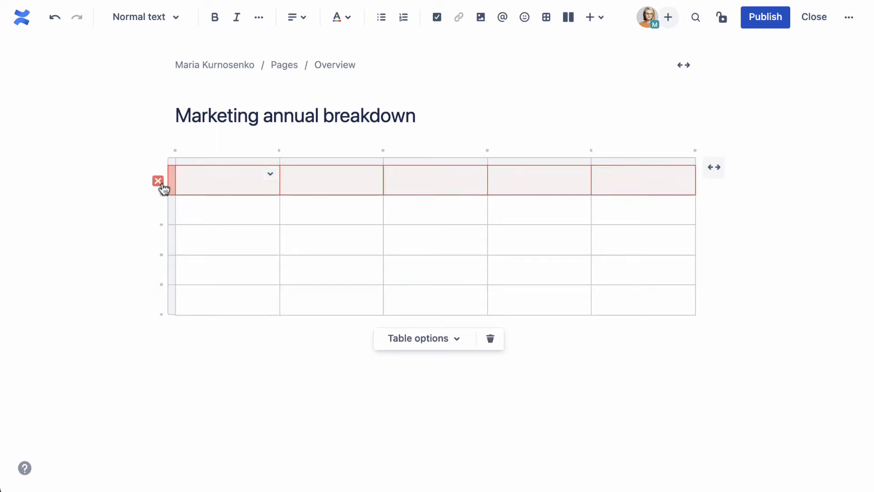
{"action": "left_click", "coordinate": [160, 183]}
{"action": "left_click", "coordinate": [338, 162]}
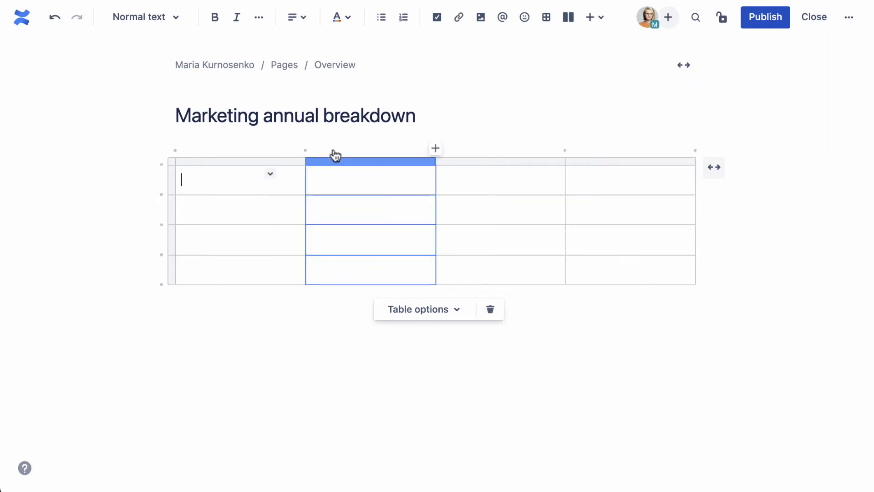
- Cycle the table through wide, full width and centered, ending on wide
{"action": "left_click", "coordinate": [714, 166]}
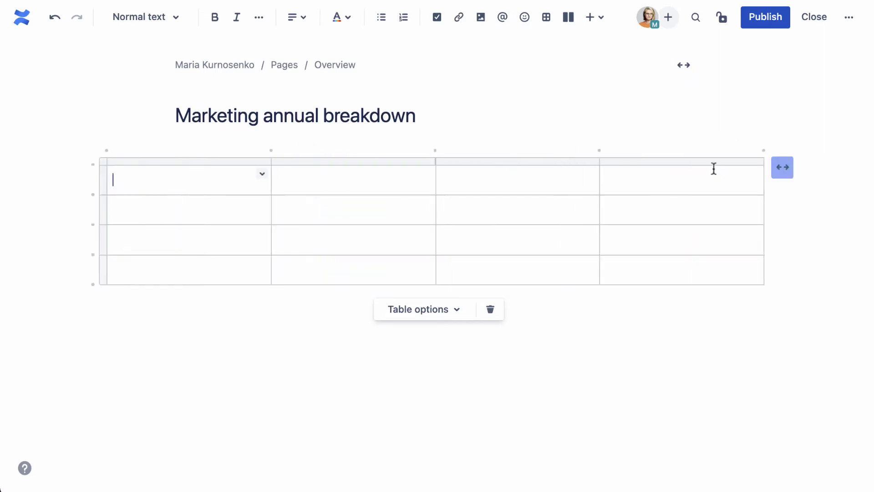
{"action": "left_click", "coordinate": [783, 171]}
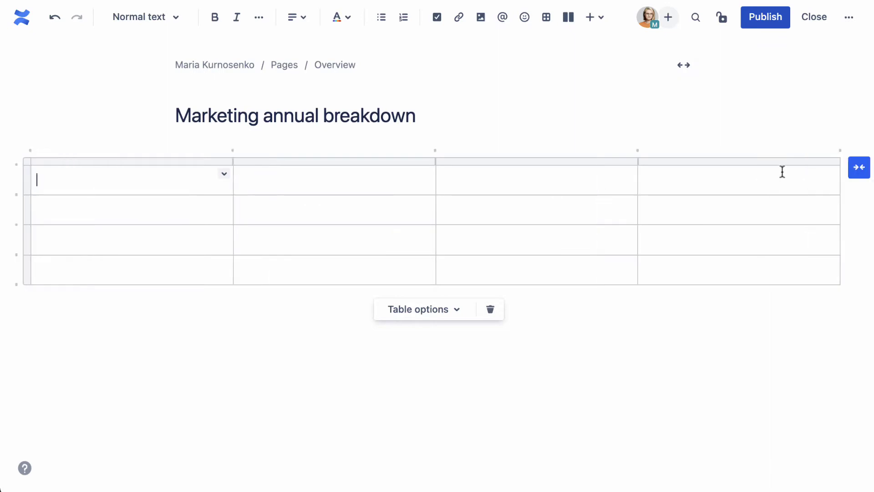
{"action": "left_click", "coordinate": [859, 167]}
{"action": "left_click", "coordinate": [715, 169]}
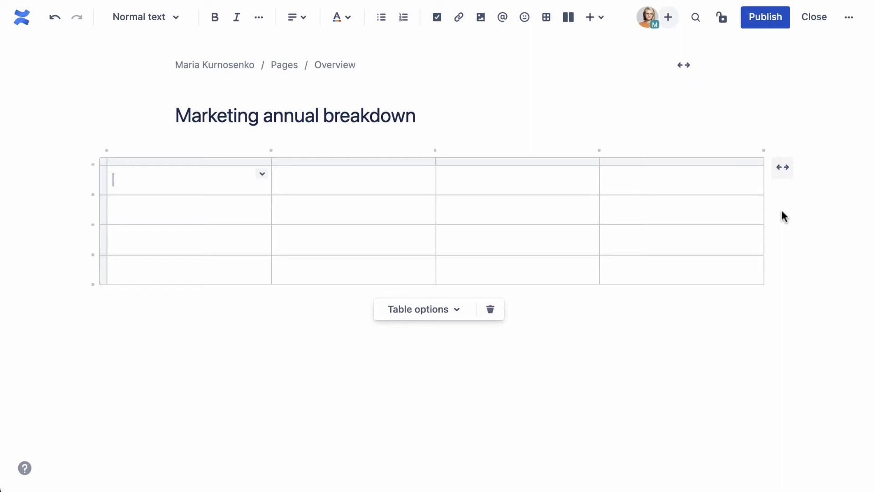
- Enable Header row in Table options, trying and then removing Header column and Numbered column
{"action": "left_click", "coordinate": [457, 314]}
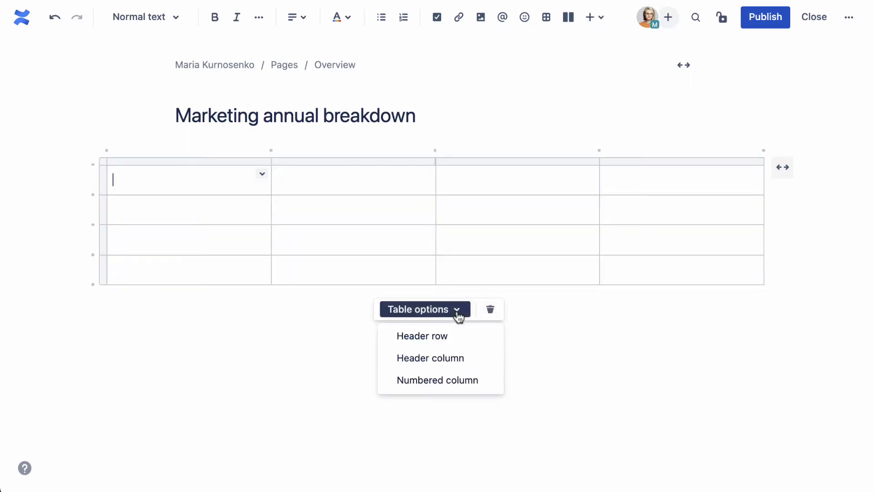
{"action": "left_click", "coordinate": [457, 335]}
{"action": "left_click", "coordinate": [446, 313]}
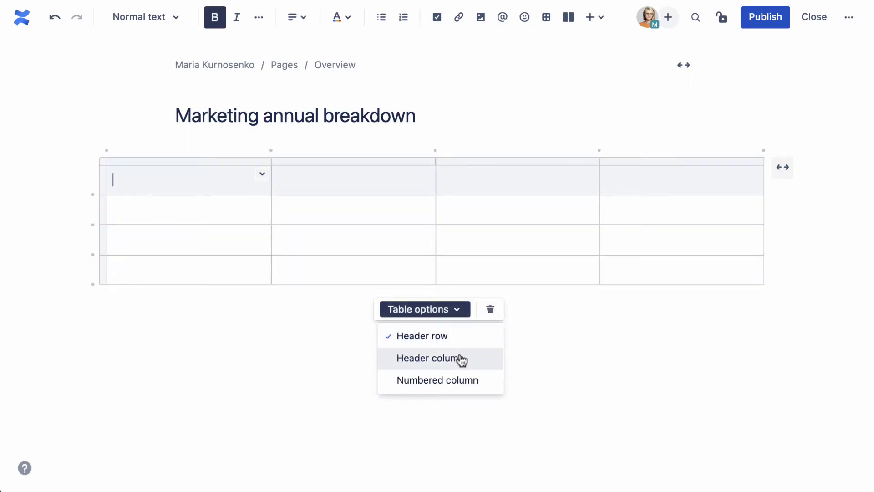
{"action": "left_click", "coordinate": [462, 358]}
{"action": "left_click", "coordinate": [457, 315]}
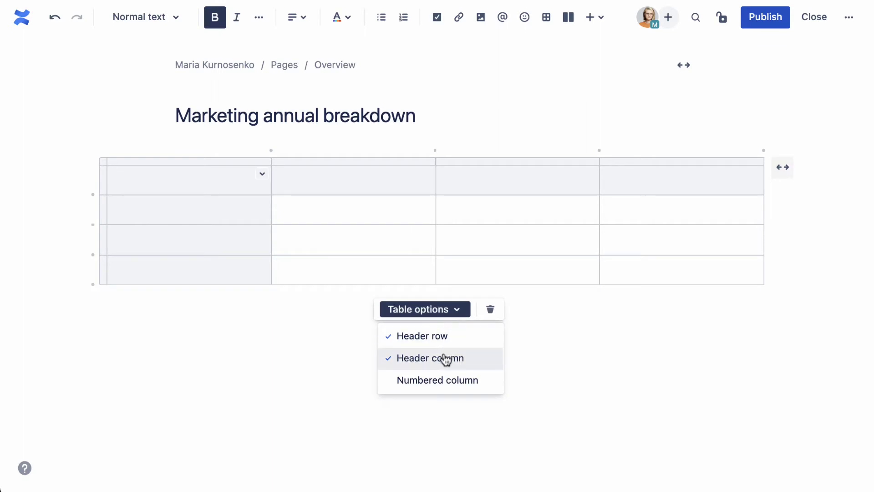
{"action": "left_click", "coordinate": [444, 359]}
{"action": "left_click", "coordinate": [452, 313]}
{"action": "left_click", "coordinate": [461, 381]}
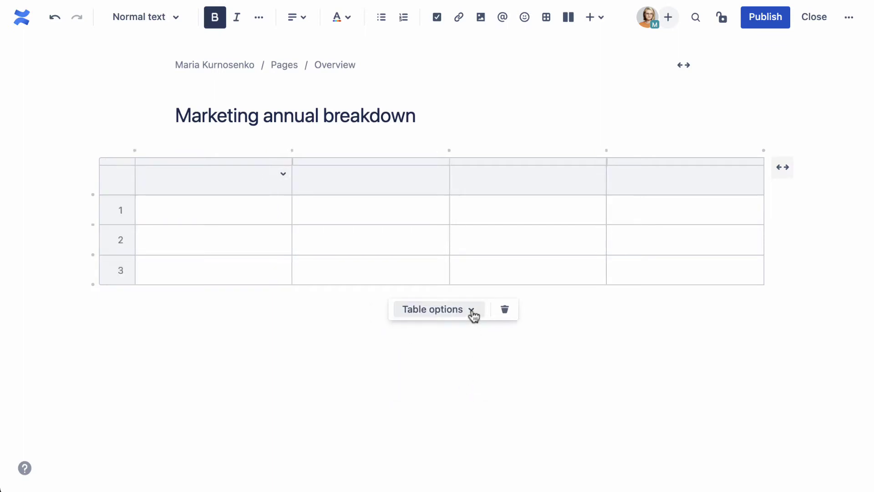
{"action": "left_click", "coordinate": [473, 315]}
{"action": "left_click", "coordinate": [480, 380]}
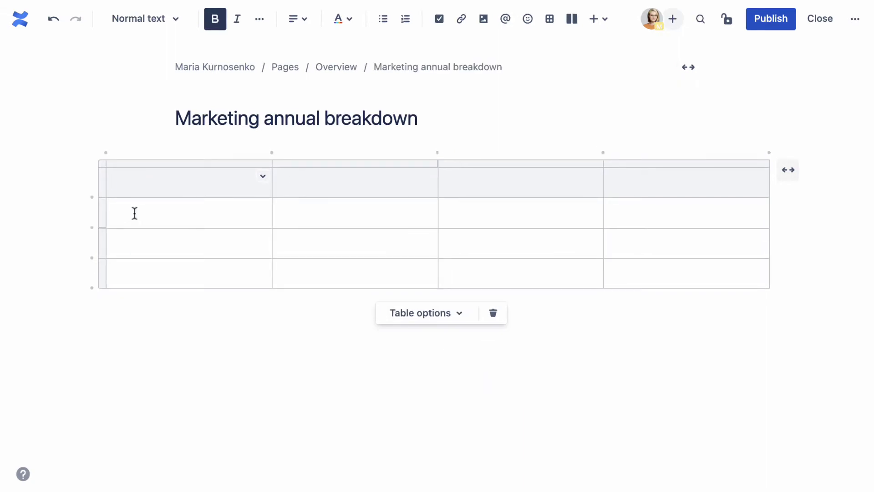
{"action": "left_click", "coordinate": [263, 178]}
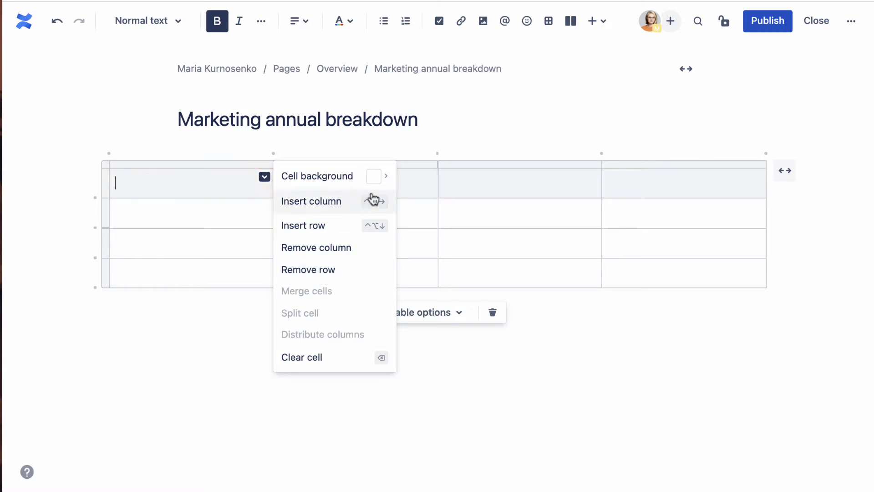
{"action": "mouse_move", "coordinate": [317, 176]}
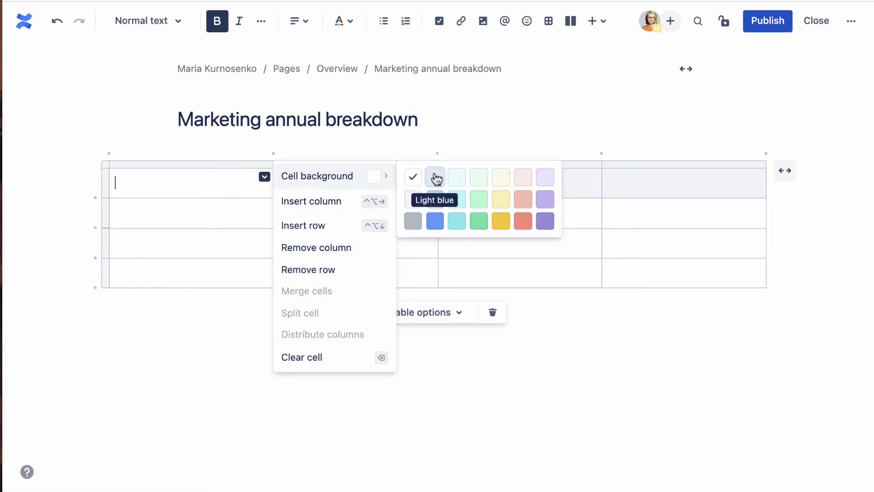
{"action": "left_click", "coordinate": [435, 178]}
{"action": "left_click", "coordinate": [265, 178]}
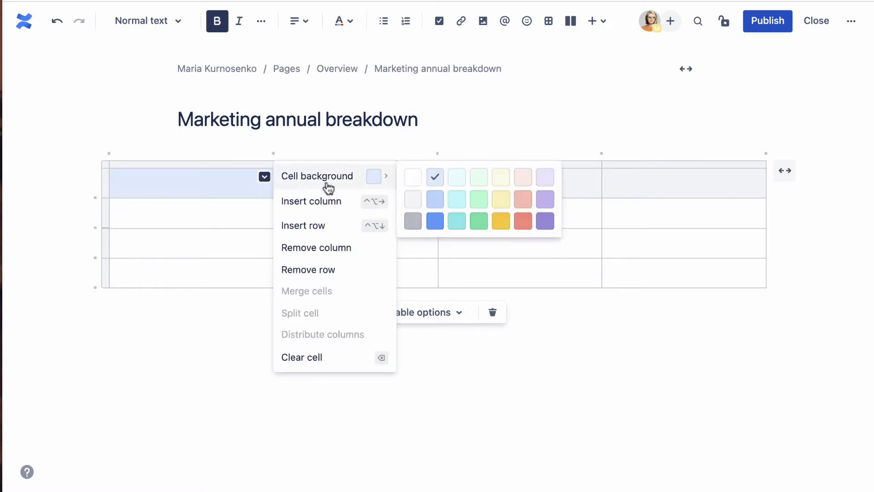
{"action": "left_click", "coordinate": [413, 219]}
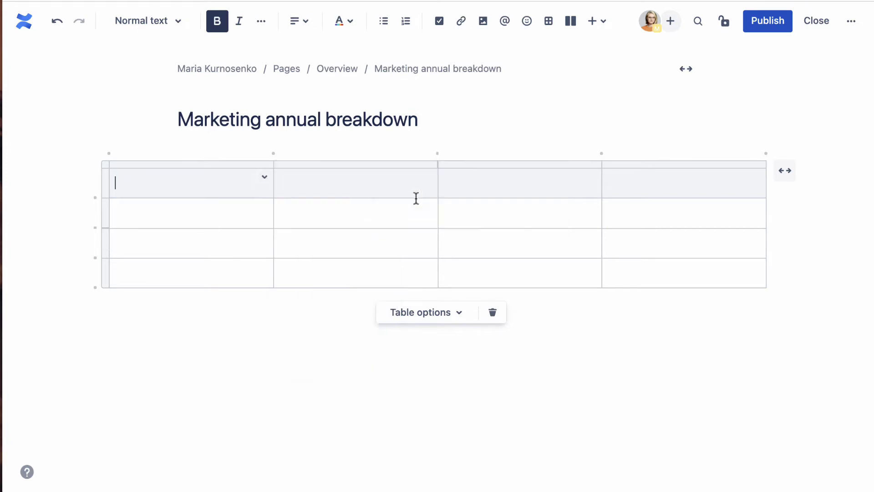
{"action": "left_click", "coordinate": [137, 210]}
{"action": "left_click", "coordinate": [425, 212], "text": "shift"}
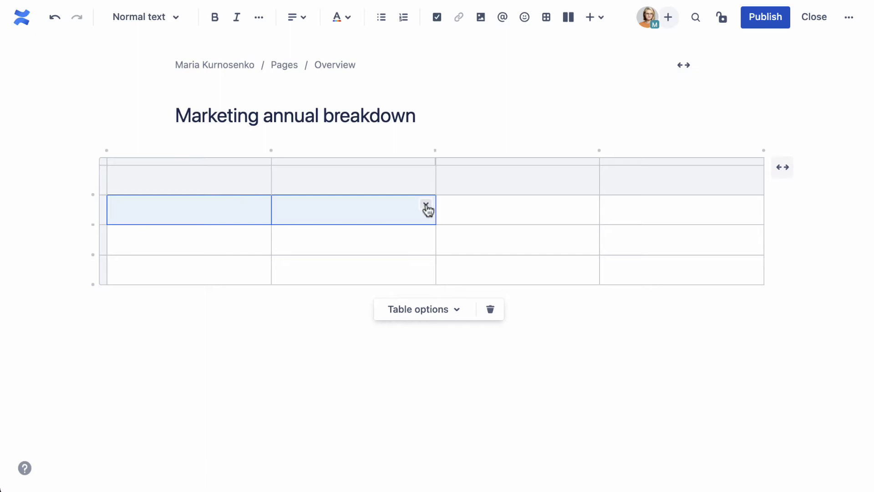
{"action": "left_click", "coordinate": [426, 207]}
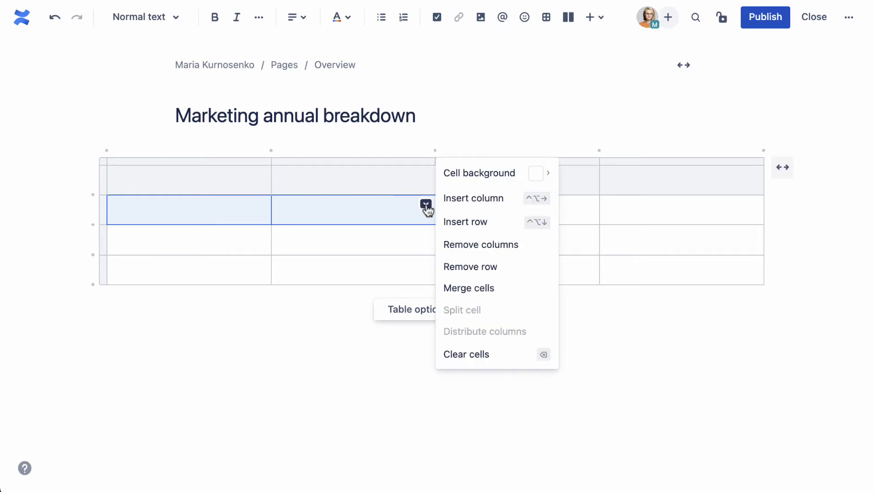
{"action": "left_click", "coordinate": [471, 287]}
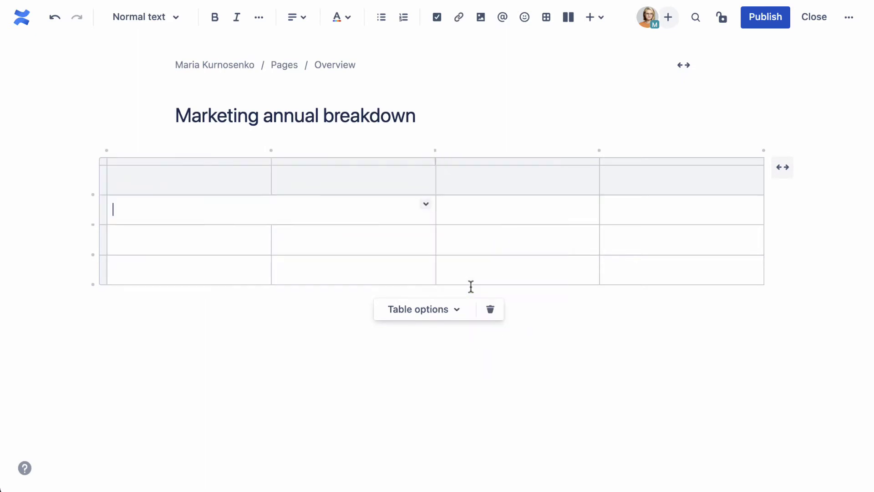
{"action": "left_click", "coordinate": [427, 205]}
{"action": "left_click", "coordinate": [474, 309]}
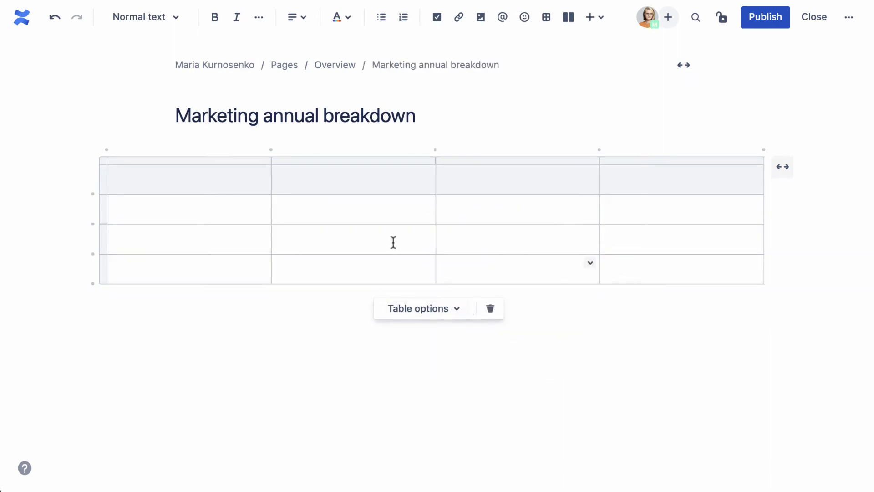
- Drag the column borders to uneven widths, then distribute all four columns evenly
{"action": "left_click_drag", "start_coordinate": [266, 179], "coordinate": [323, 179]}
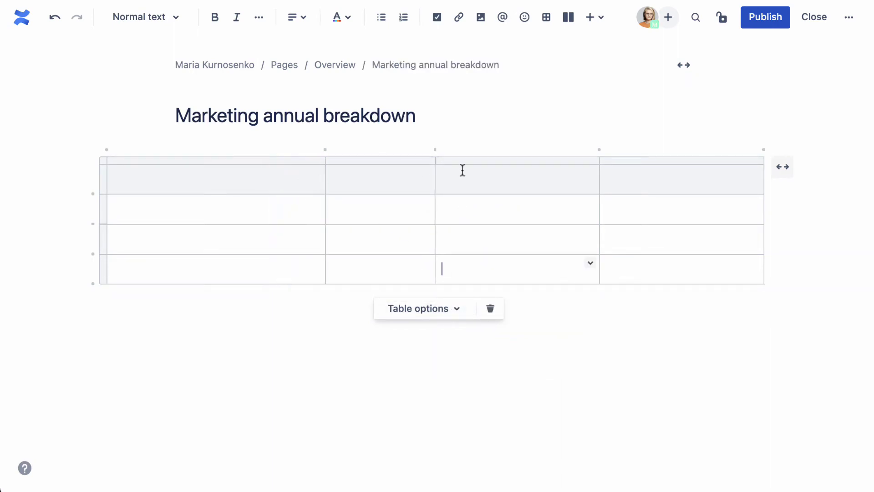
{"action": "left_click_drag", "start_coordinate": [435, 181], "coordinate": [509, 181]}
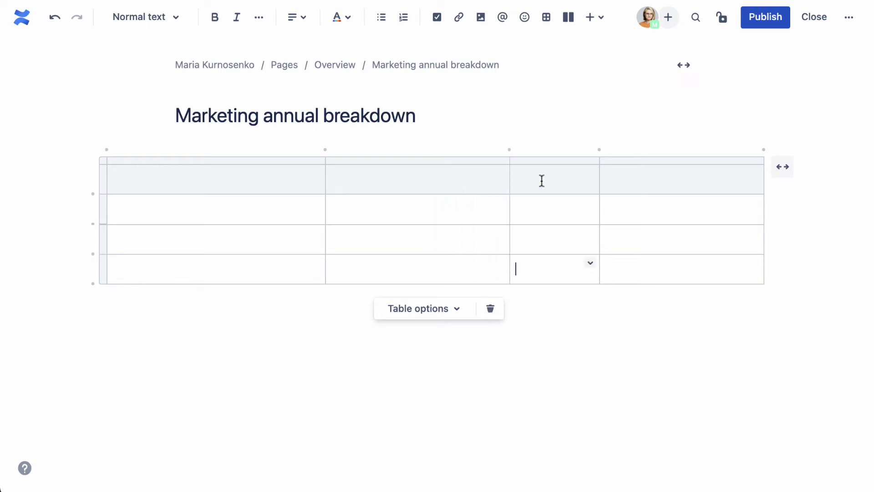
{"action": "left_click_drag", "start_coordinate": [597, 181], "coordinate": [571, 184]}
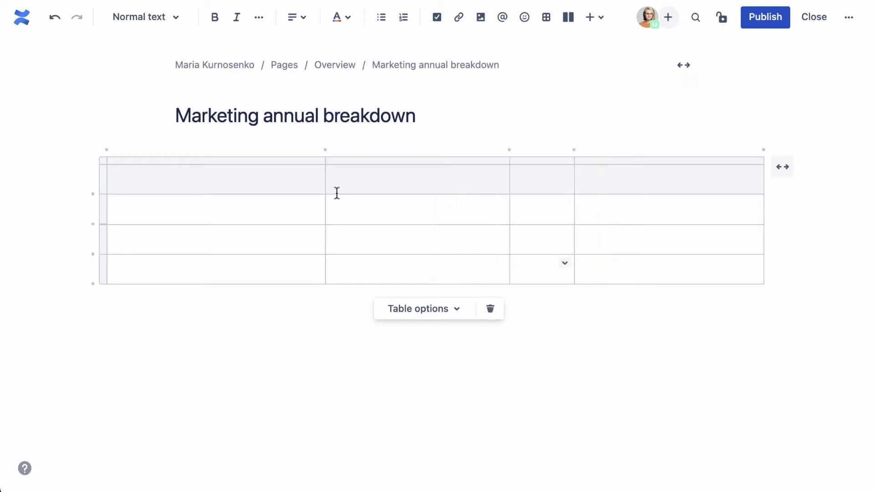
{"action": "left_click", "coordinate": [105, 166]}
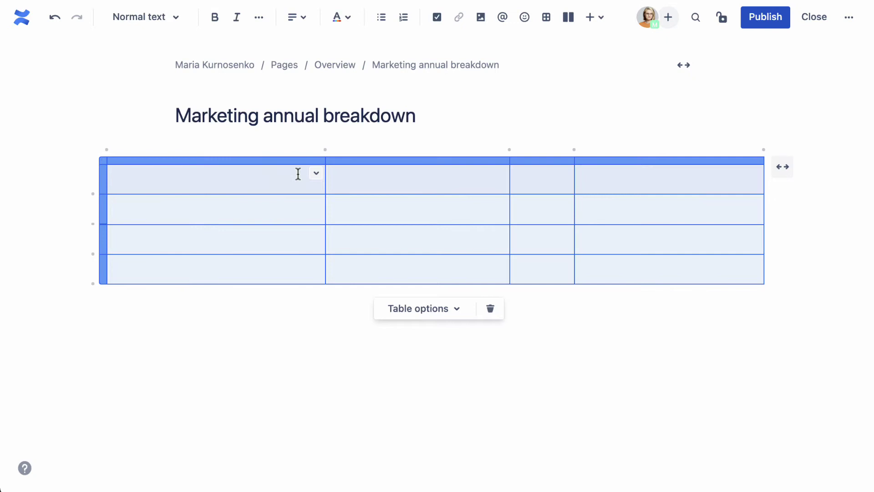
{"action": "left_click", "coordinate": [317, 173]}
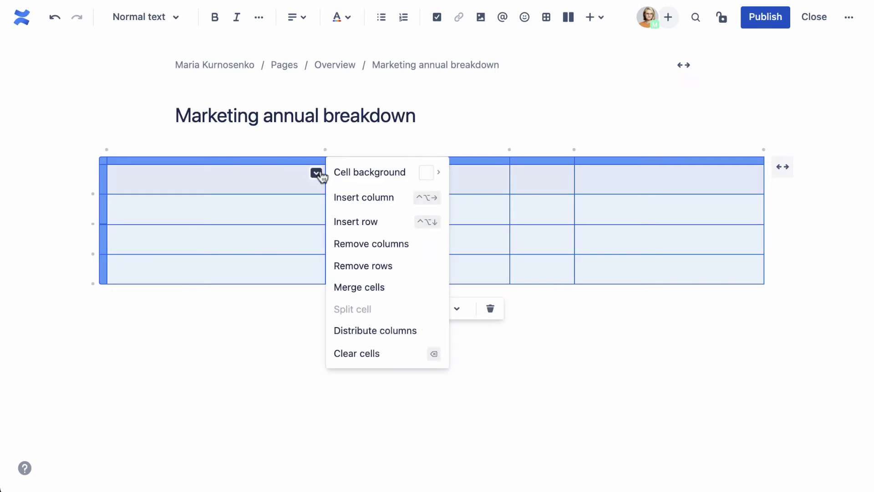
{"action": "left_click", "coordinate": [391, 331]}
{"action": "left_click", "coordinate": [384, 353]}
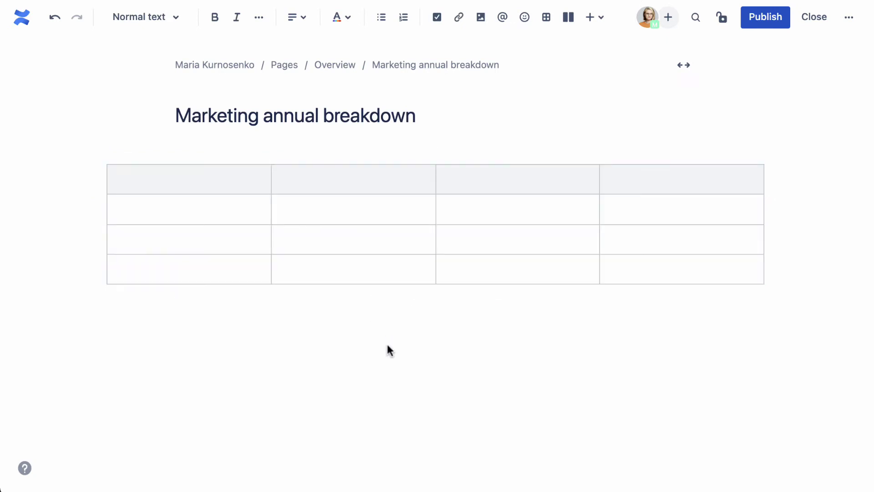
- Place the cursor back in the table to enter the activity data
{"action": "left_click", "coordinate": [467, 269]}
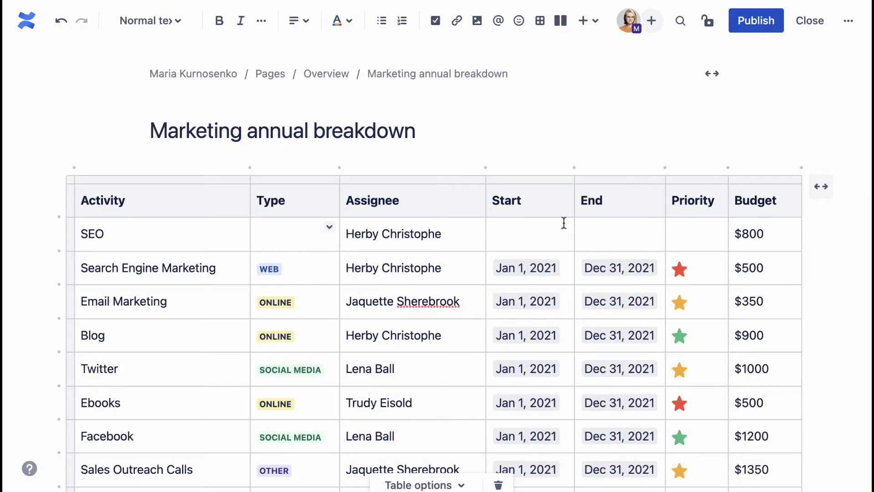
{"action": "type", "text": "/da"}
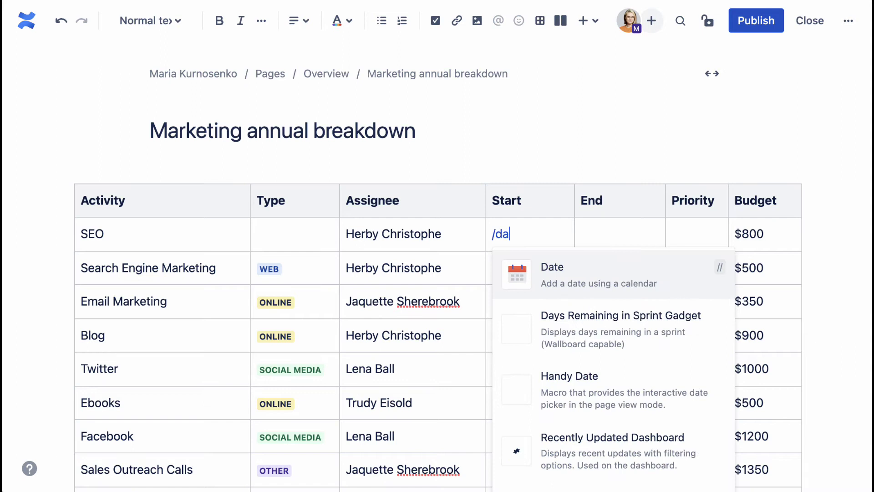
{"action": "type", "text": "te"}
- Insert a Jan 1, 2021 date in the SEO Start cell
{"action": "left_click", "coordinate": [575, 280]}
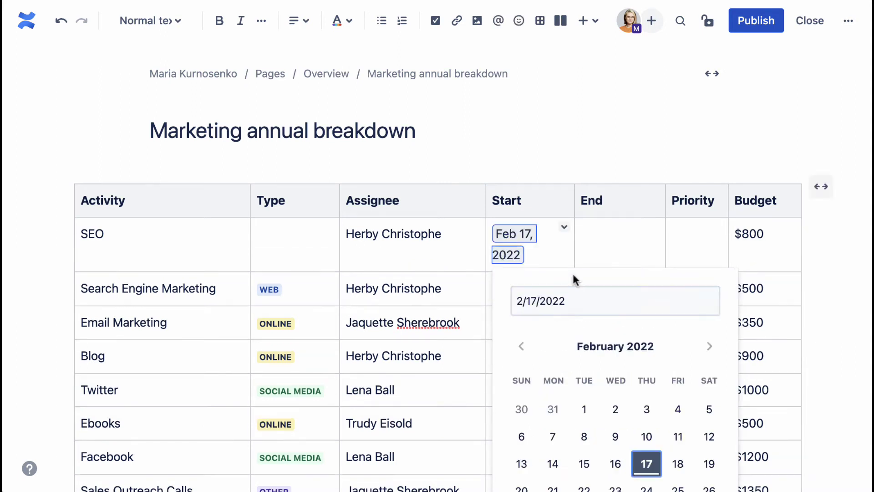
{"action": "left_click", "coordinate": [522, 349]}
{"action": "left_click", "coordinate": [522, 348]}
{"action": "left_click", "coordinate": [522, 348]}
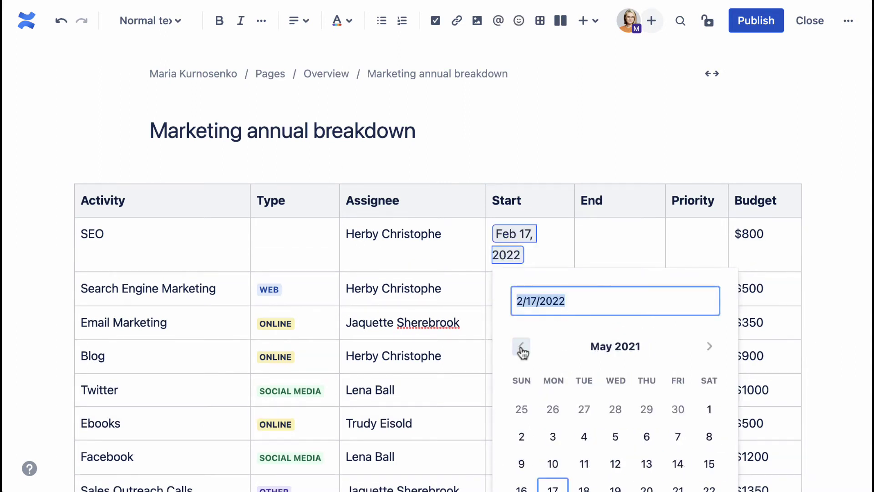
{"action": "left_click", "coordinate": [522, 349]}
{"action": "left_click", "coordinate": [522, 348]}
{"action": "left_click", "coordinate": [682, 409]}
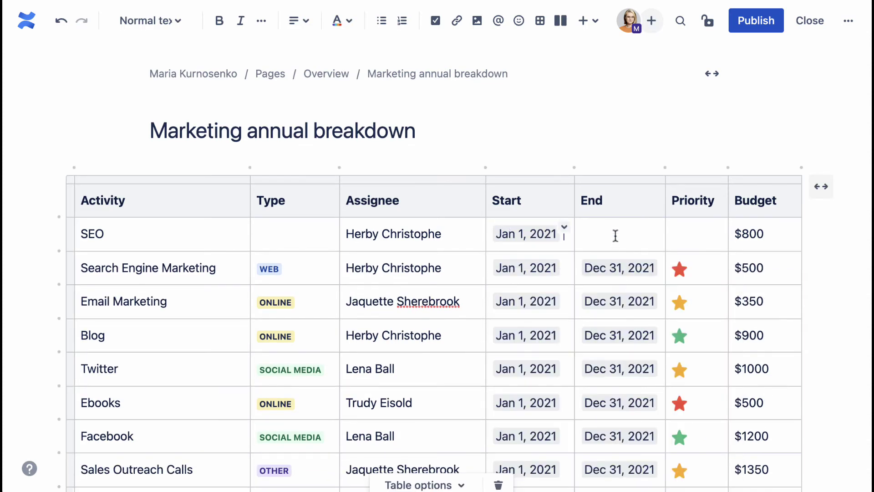
{"action": "type", "text": "/da"}
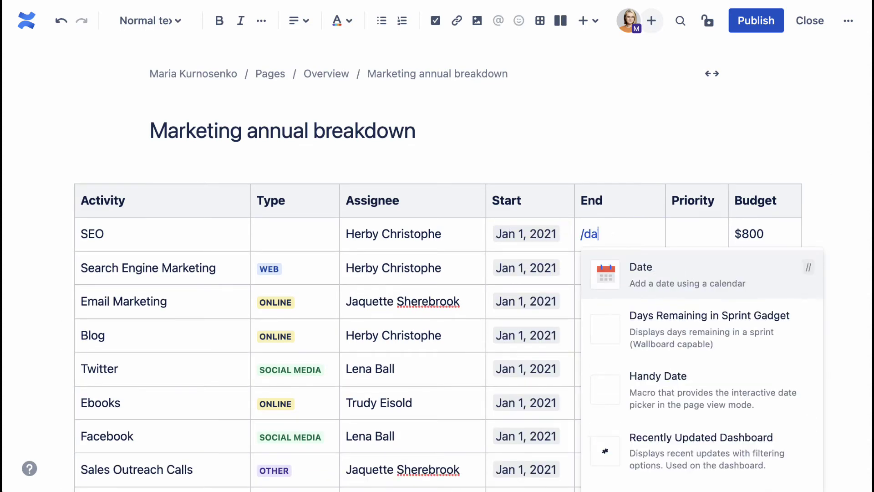
{"action": "type", "text": "te"}
- Insert a Dec 31, 2021 date in the SEO End cell
{"action": "left_click", "coordinate": [638, 269]}
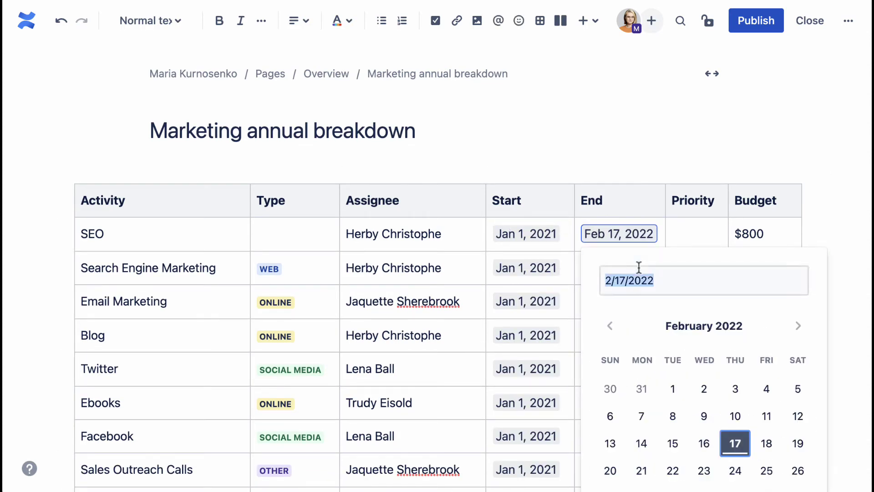
{"action": "left_click", "coordinate": [609, 326]}
{"action": "left_click", "coordinate": [609, 326]}
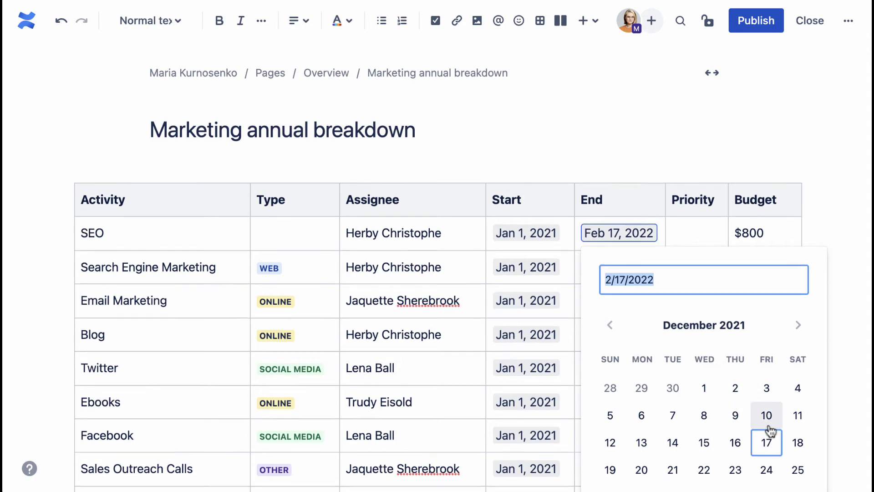
{"action": "scroll", "coordinate": [771, 437], "scroll_direction": "down", "scroll_amount": 1}
{"action": "left_click", "coordinate": [767, 463]}
{"action": "scroll", "coordinate": [752, 341], "scroll_direction": "up", "scroll_amount": 1}
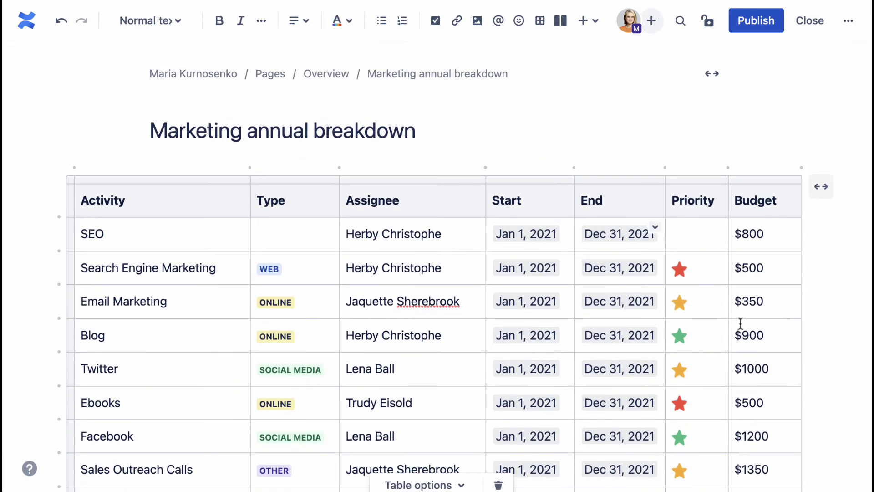
{"action": "scroll", "coordinate": [520, 272], "scroll_direction": "down", "scroll_amount": 1}
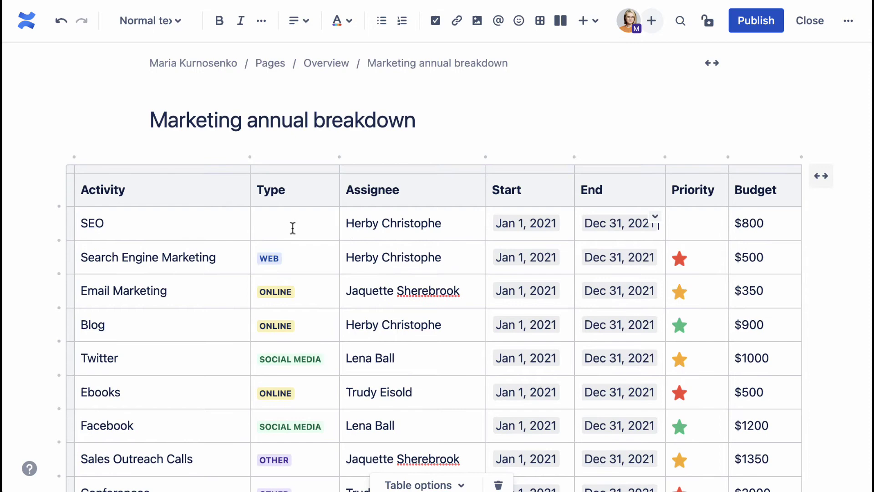
{"action": "type", "text": "/stat"}
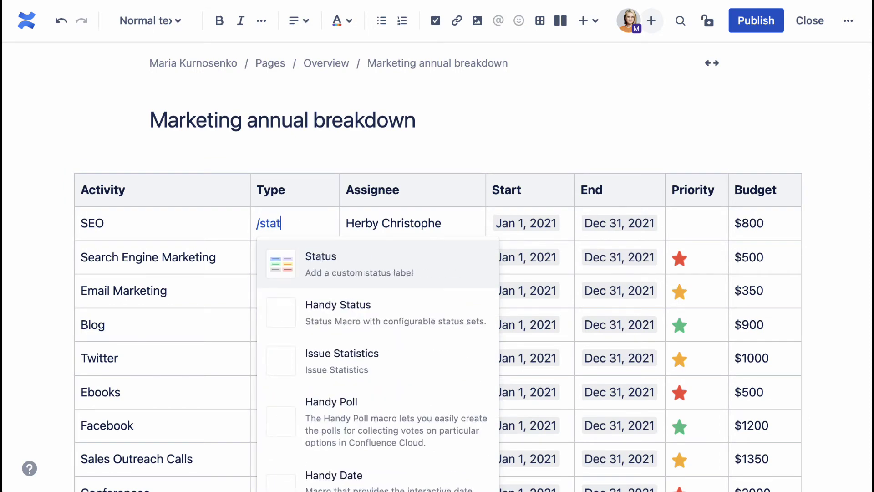
{"action": "type", "text": "us"}
- Add a blue WEB status label to the SEO row's Type cell
{"action": "left_click", "coordinate": [349, 287]}
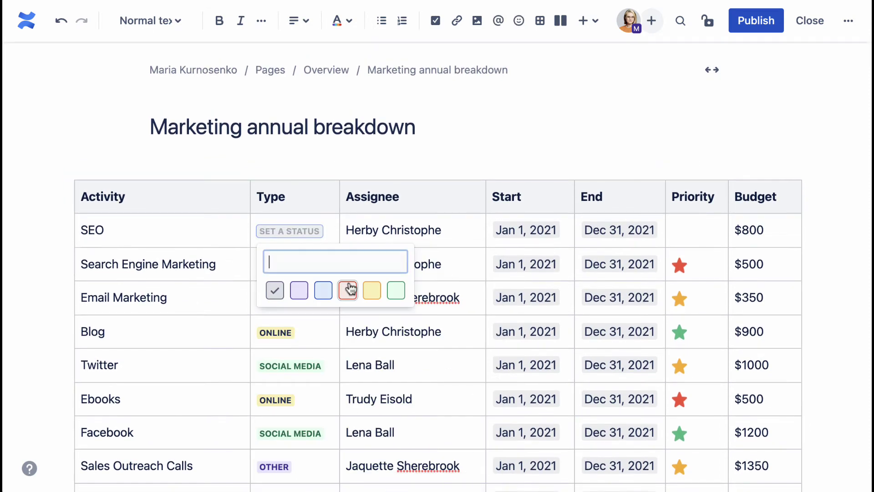
{"action": "type", "text": "WEB"}
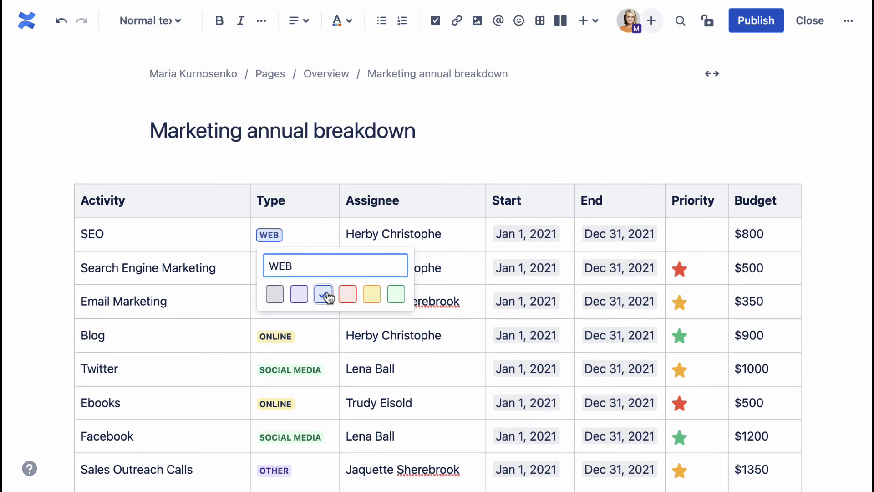
{"action": "left_click", "coordinate": [327, 233]}
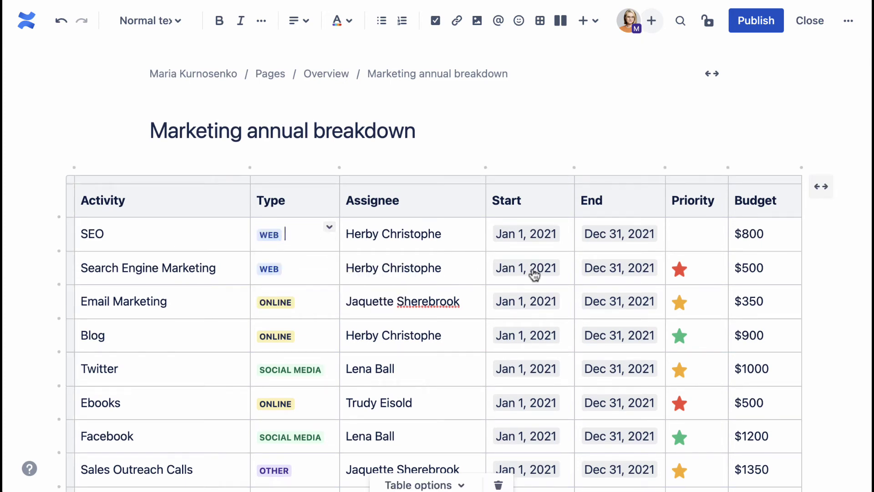
{"action": "left_click", "coordinate": [686, 233]}
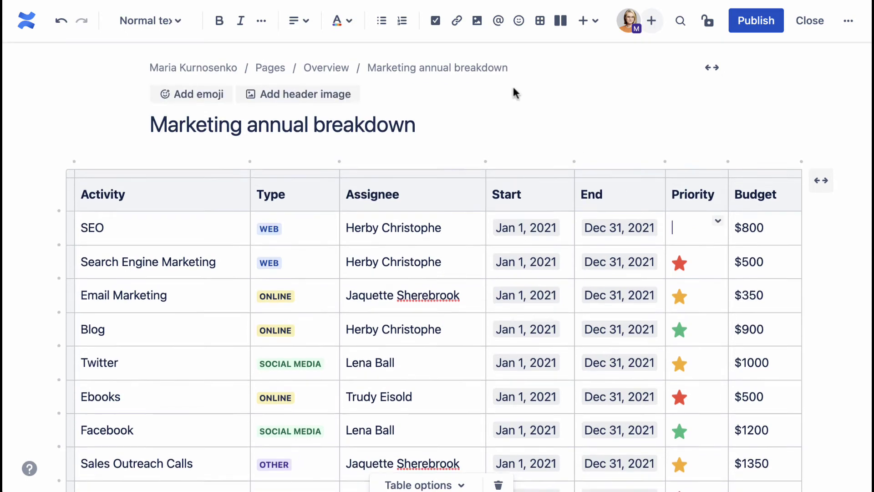
- Insert the green star emoji from the picker into SEO's Priority cell
{"action": "left_click", "coordinate": [522, 30]}
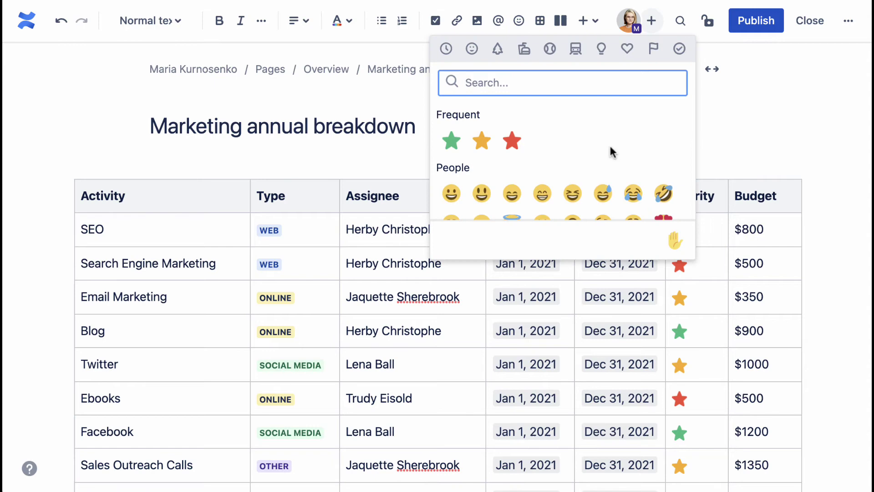
{"action": "scroll", "coordinate": [610, 145], "scroll_direction": "down", "scroll_amount": 3}
{"action": "scroll", "coordinate": [610, 145], "scroll_direction": "down", "scroll_amount": 3}
{"action": "scroll", "coordinate": [608, 144], "scroll_direction": "down", "scroll_amount": 3}
{"action": "scroll", "coordinate": [608, 144], "scroll_direction": "down", "scroll_amount": 3}
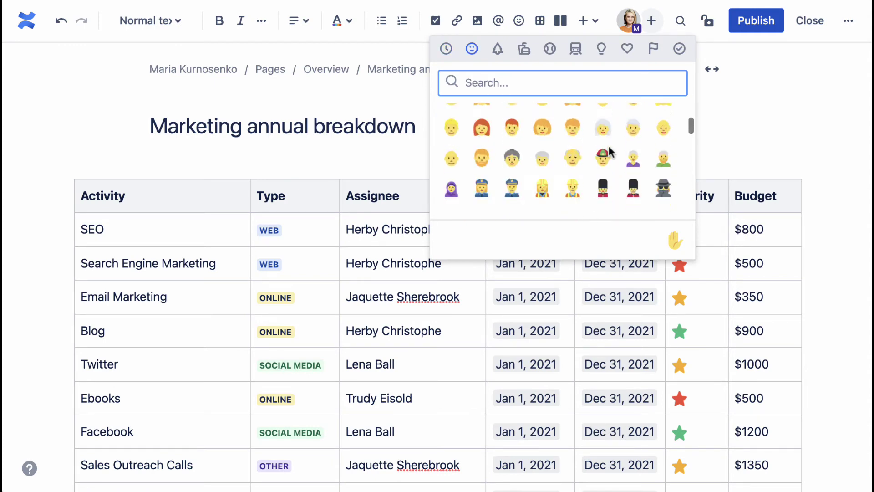
{"action": "scroll", "coordinate": [609, 145], "scroll_direction": "down", "scroll_amount": 3}
{"action": "scroll", "coordinate": [609, 146], "scroll_direction": "down", "scroll_amount": 3}
{"action": "scroll", "coordinate": [609, 150], "scroll_direction": "down", "scroll_amount": 1}
{"action": "scroll", "coordinate": [609, 149], "scroll_direction": "up", "scroll_amount": 15}
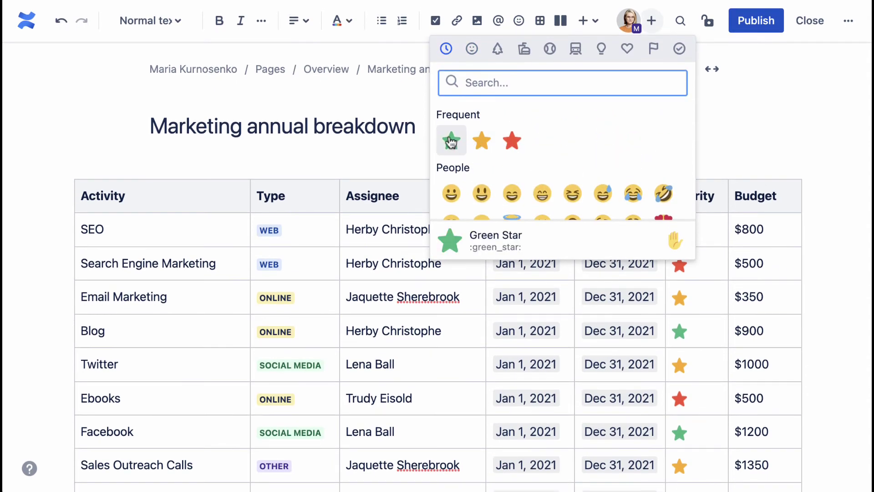
{"action": "left_click", "coordinate": [451, 141]}
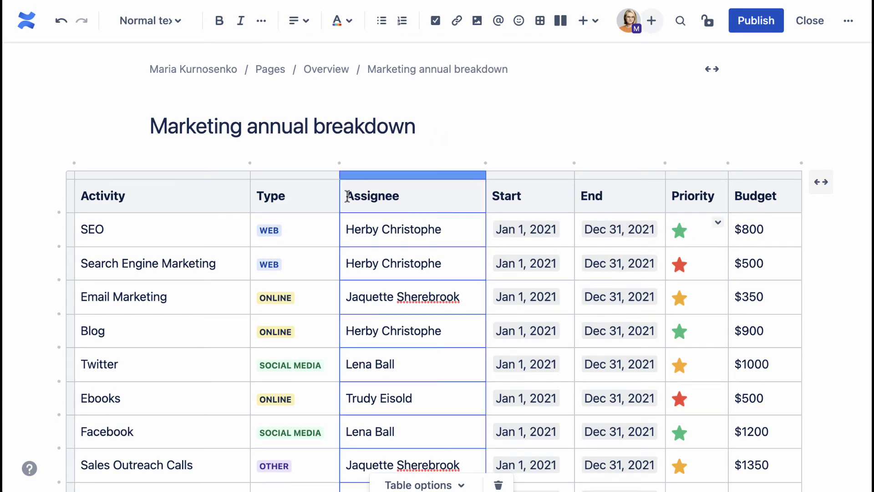
- Select the SEO row and apply the light teal cell background
{"action": "left_click", "coordinate": [71, 238]}
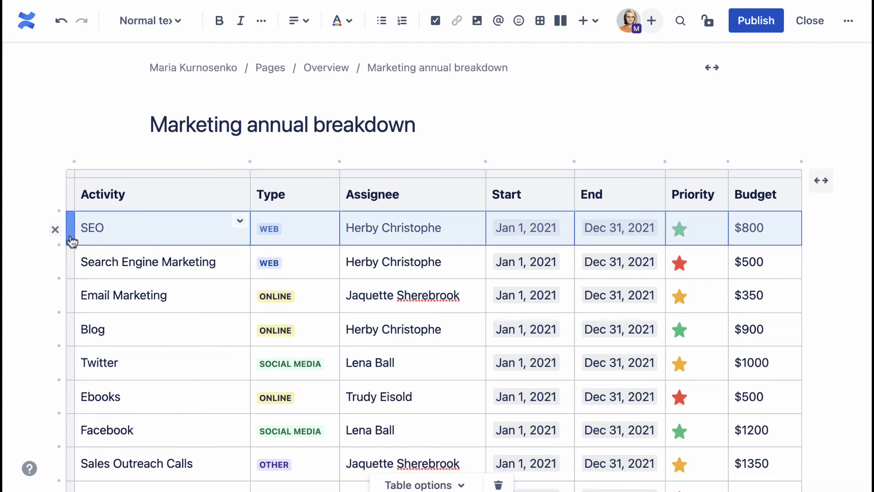
{"action": "left_click", "coordinate": [239, 225]}
{"action": "mouse_move", "coordinate": [308, 192]}
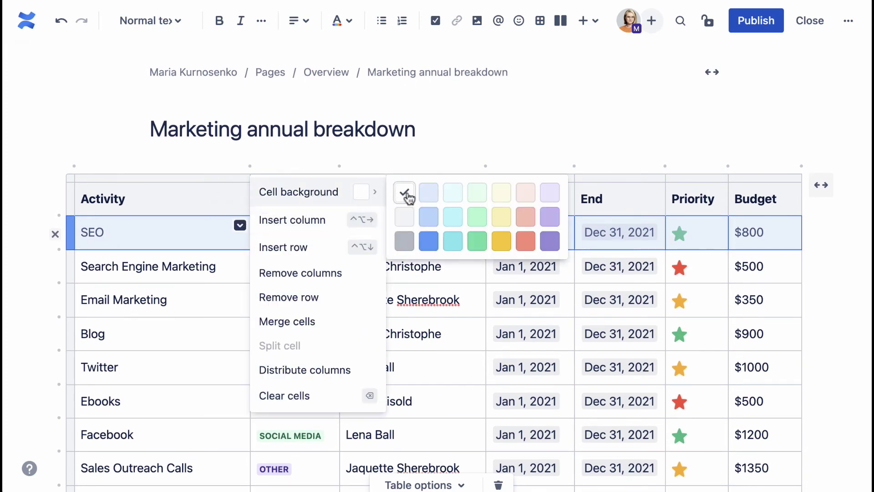
{"action": "left_click", "coordinate": [453, 193]}
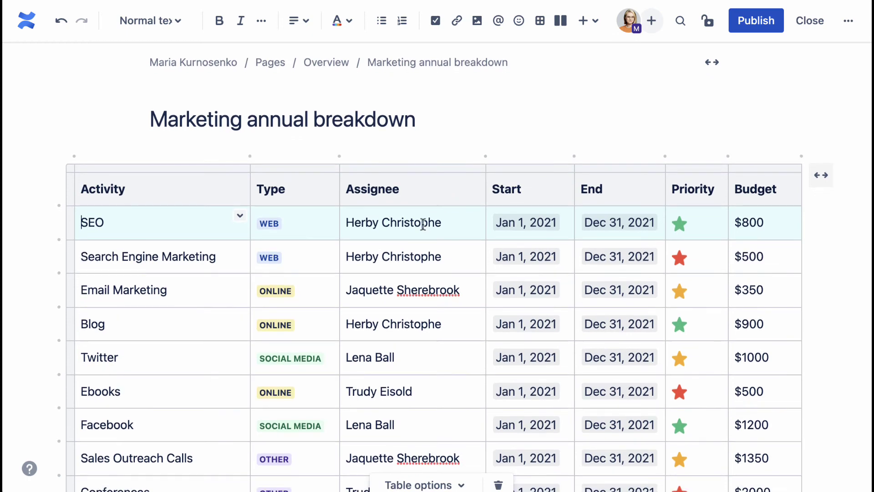
{"action": "scroll", "coordinate": [423, 224], "scroll_direction": "up", "scroll_amount": 1}
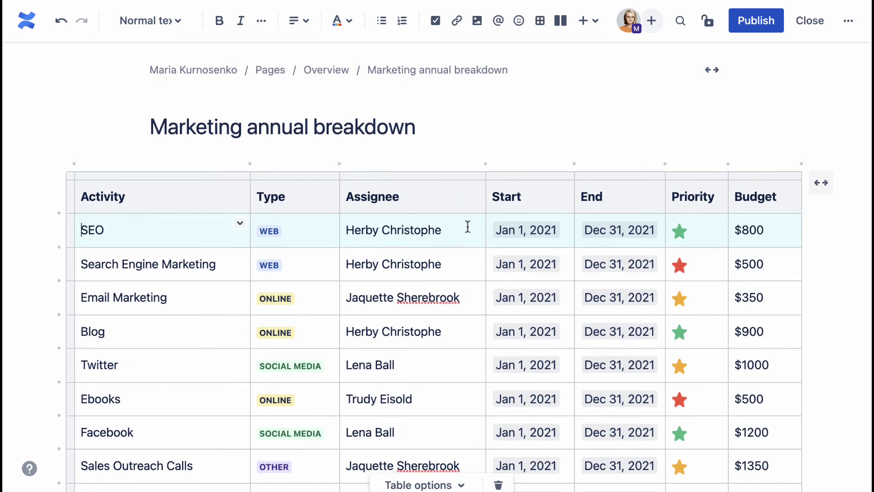
{"action": "scroll", "coordinate": [469, 227], "scroll_direction": "down", "scroll_amount": 1}
{"action": "left_click", "coordinate": [587, 22]}
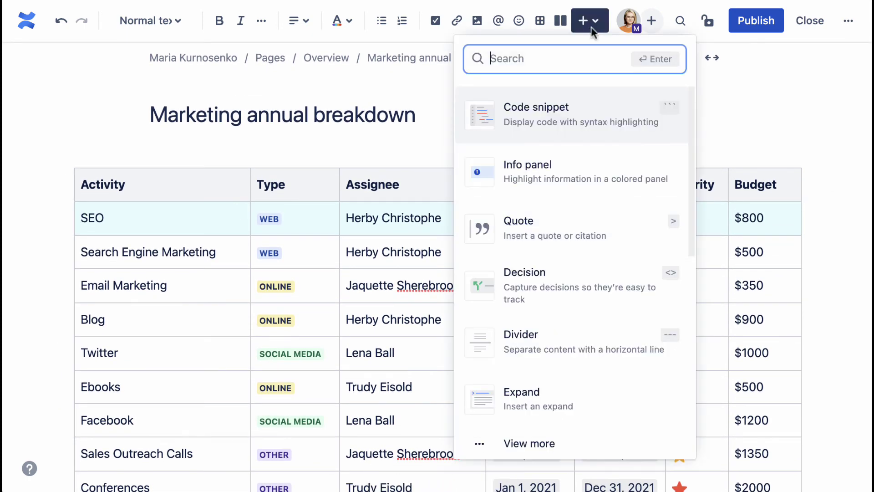
{"action": "scroll", "coordinate": [642, 198], "scroll_direction": "down", "scroll_amount": 2}
{"action": "scroll", "coordinate": [641, 198], "scroll_direction": "down", "scroll_amount": 2}
{"action": "scroll", "coordinate": [641, 198], "scroll_direction": "down", "scroll_amount": 1}
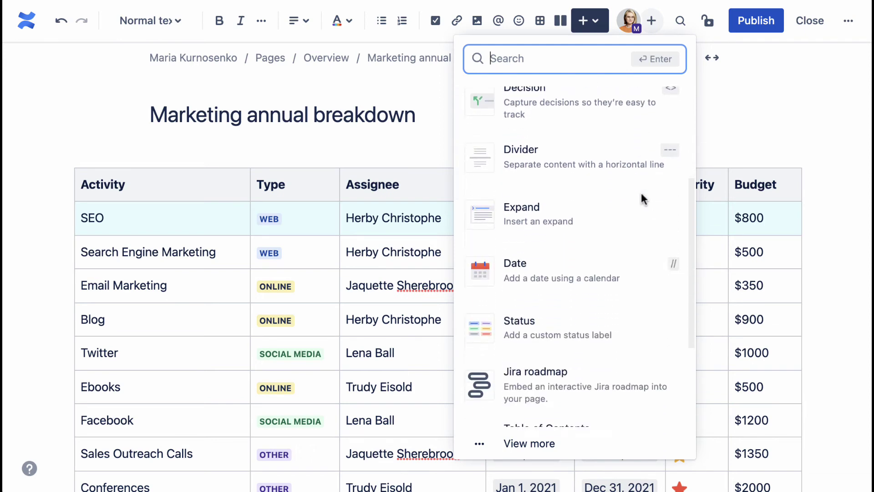
{"action": "scroll", "coordinate": [641, 198], "scroll_direction": "down", "scroll_amount": 3}
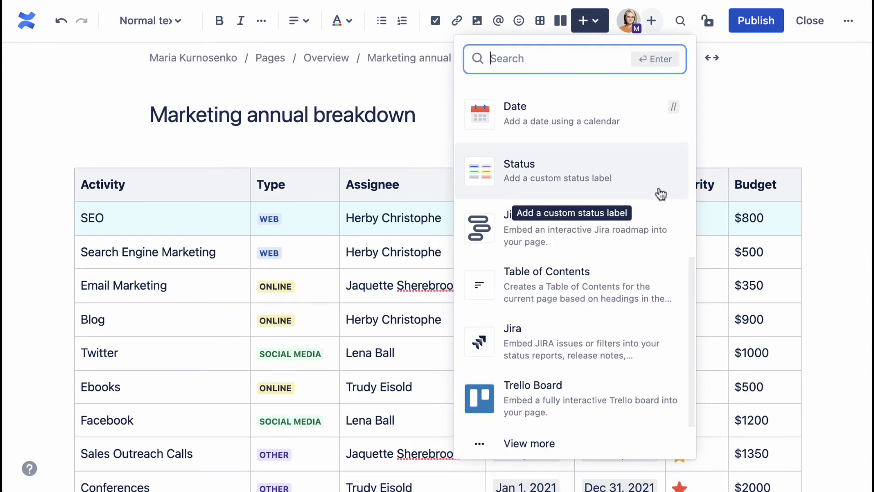
{"action": "left_click", "coordinate": [594, 28]}
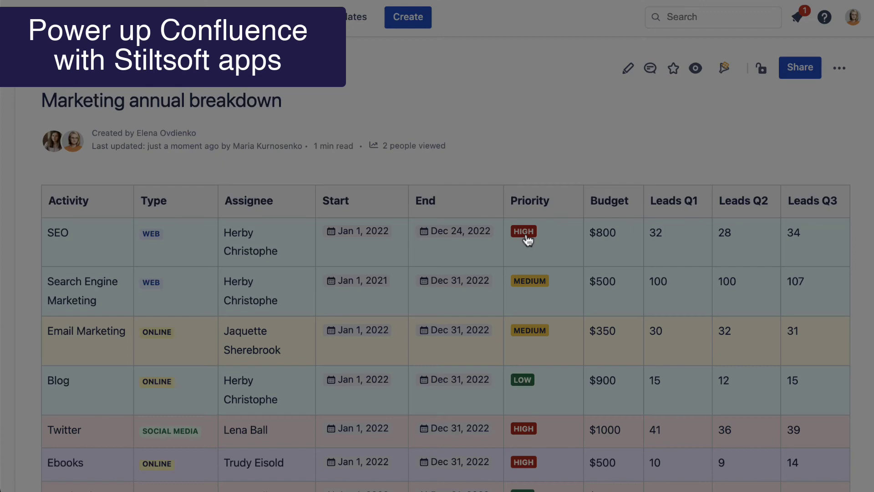
- Change the SEO priority status from HIGH to LOW
{"action": "left_click", "coordinate": [525, 233]}
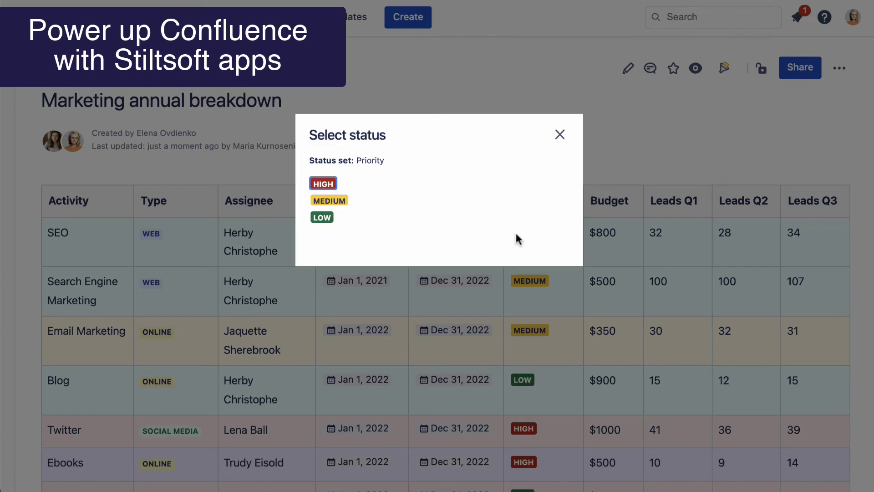
{"action": "left_click", "coordinate": [318, 222]}
{"action": "left_click", "coordinate": [560, 135]}
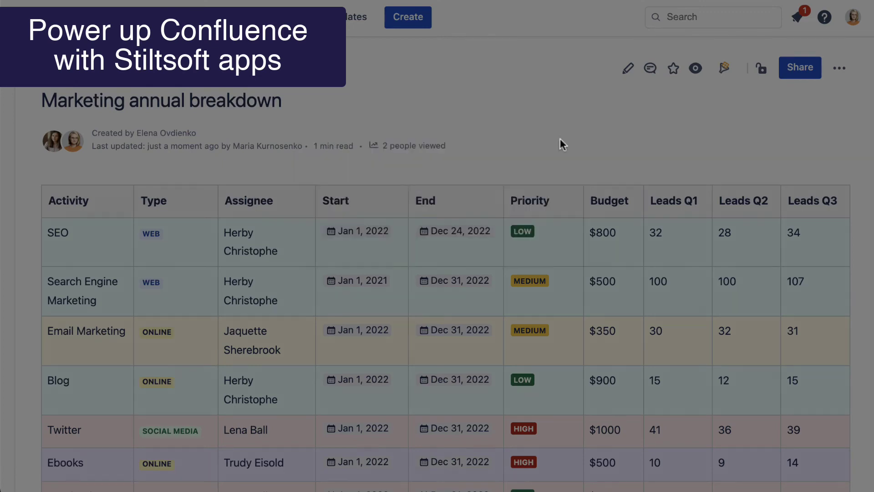
- Move the SEO end date to Dec 31, 2022
{"action": "left_click", "coordinate": [448, 235]}
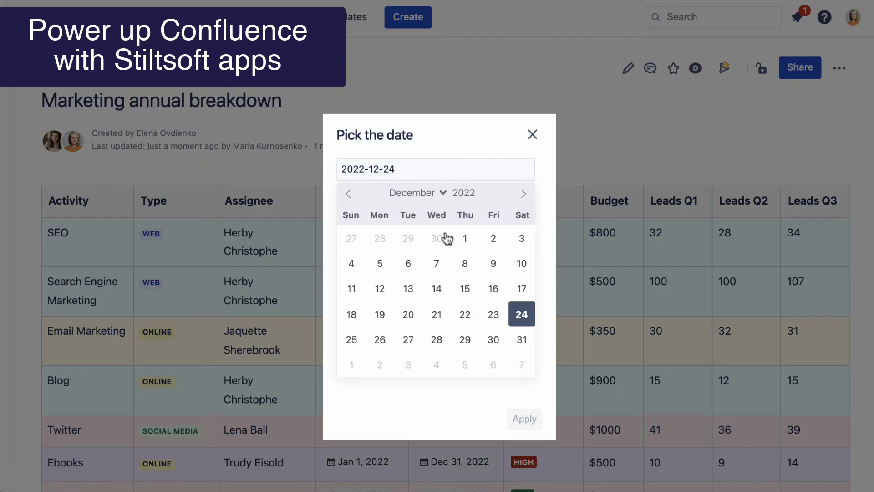
{"action": "left_click", "coordinate": [520, 339]}
{"action": "left_click", "coordinate": [524, 420]}
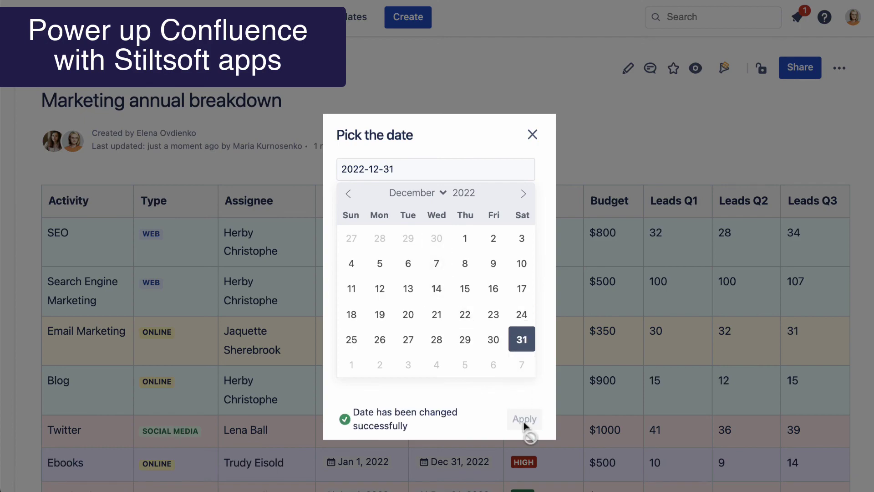
- Filter the Priority column to High and Medium, then save the table's filter changes
{"action": "left_click", "coordinate": [532, 135]}
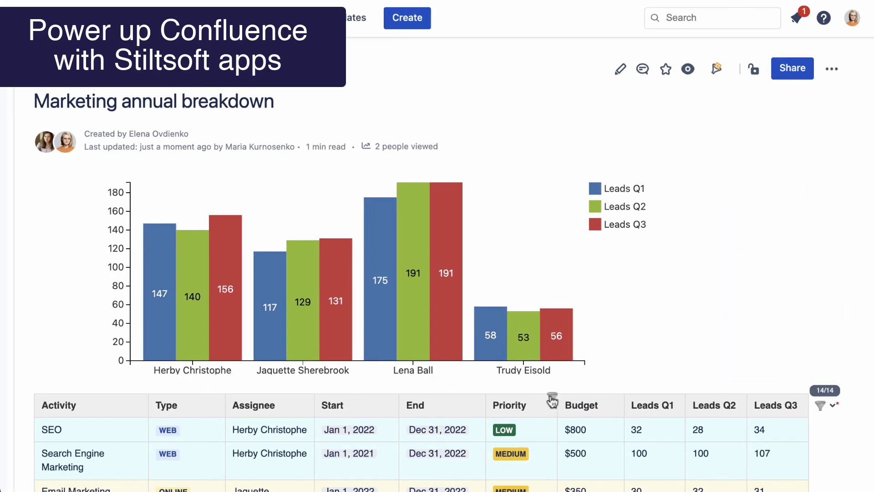
{"action": "left_click", "coordinate": [552, 401]}
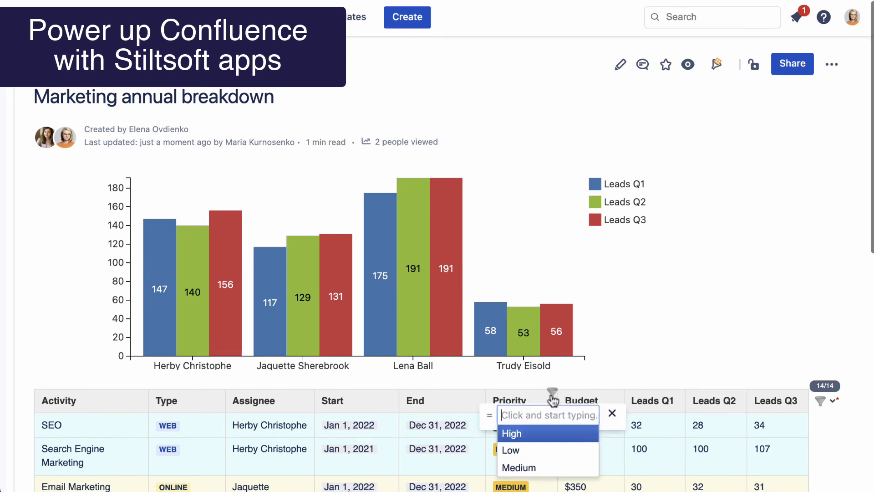
{"action": "left_click", "coordinate": [540, 437]}
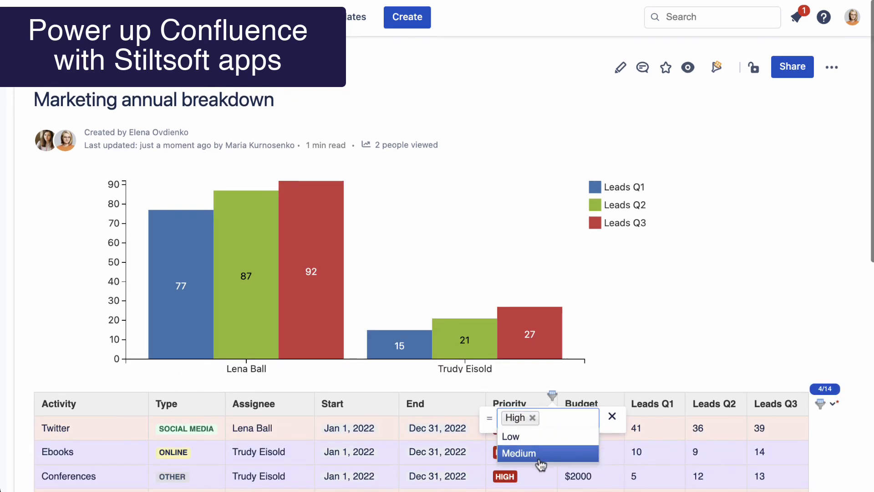
{"action": "left_click", "coordinate": [538, 453]}
{"action": "left_click", "coordinate": [821, 400]}
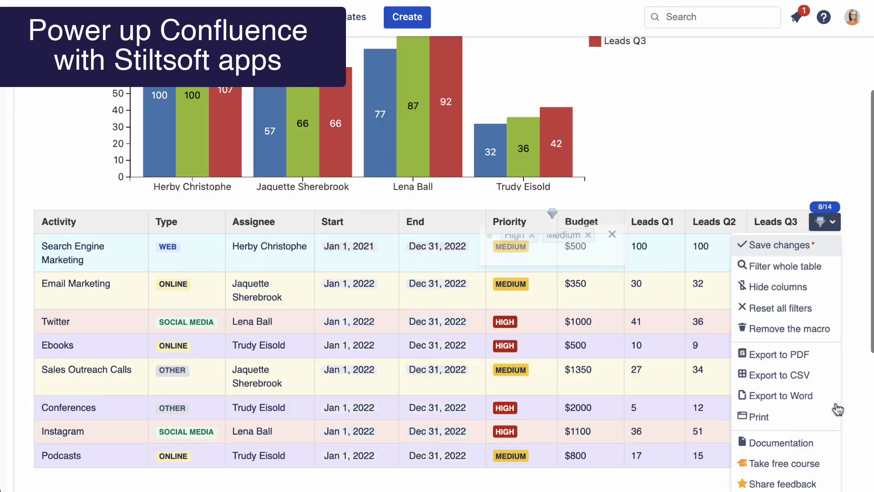
{"action": "left_click", "coordinate": [782, 250]}
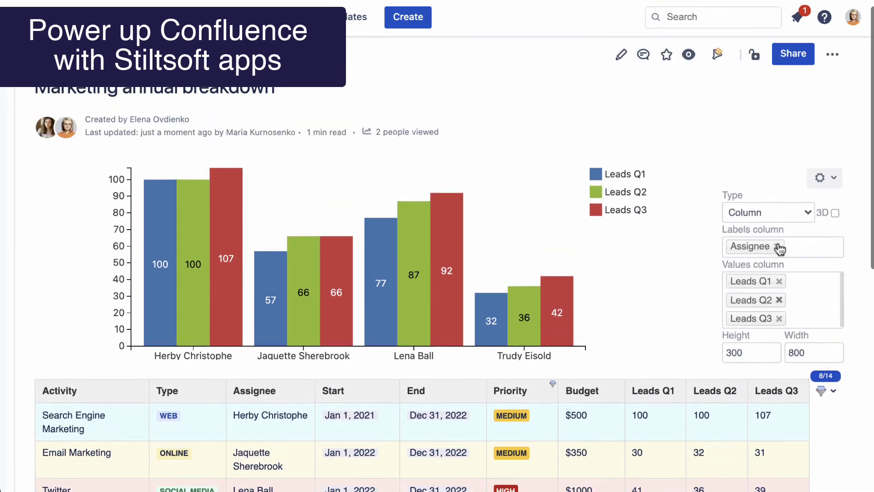